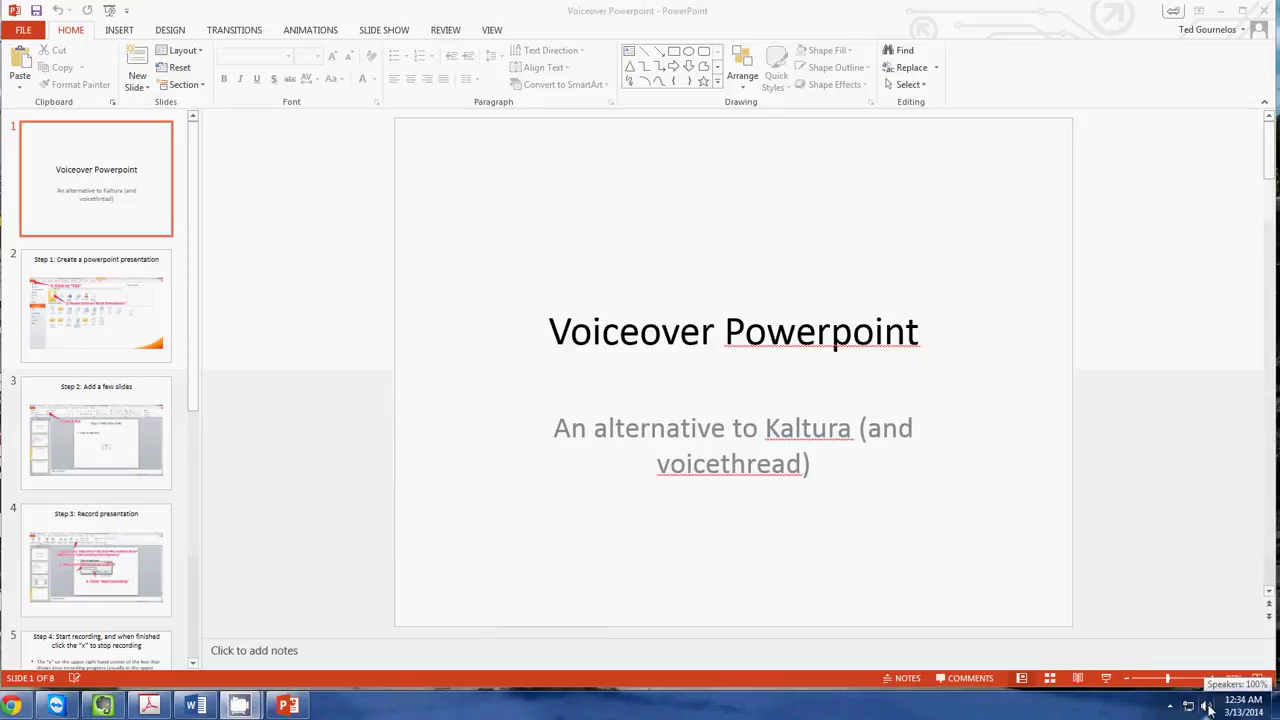
# Step: Check which microphone is the default in the Windows recording devices, leaving the sound settings as they are
pyautogui.rightClick(1207, 707)
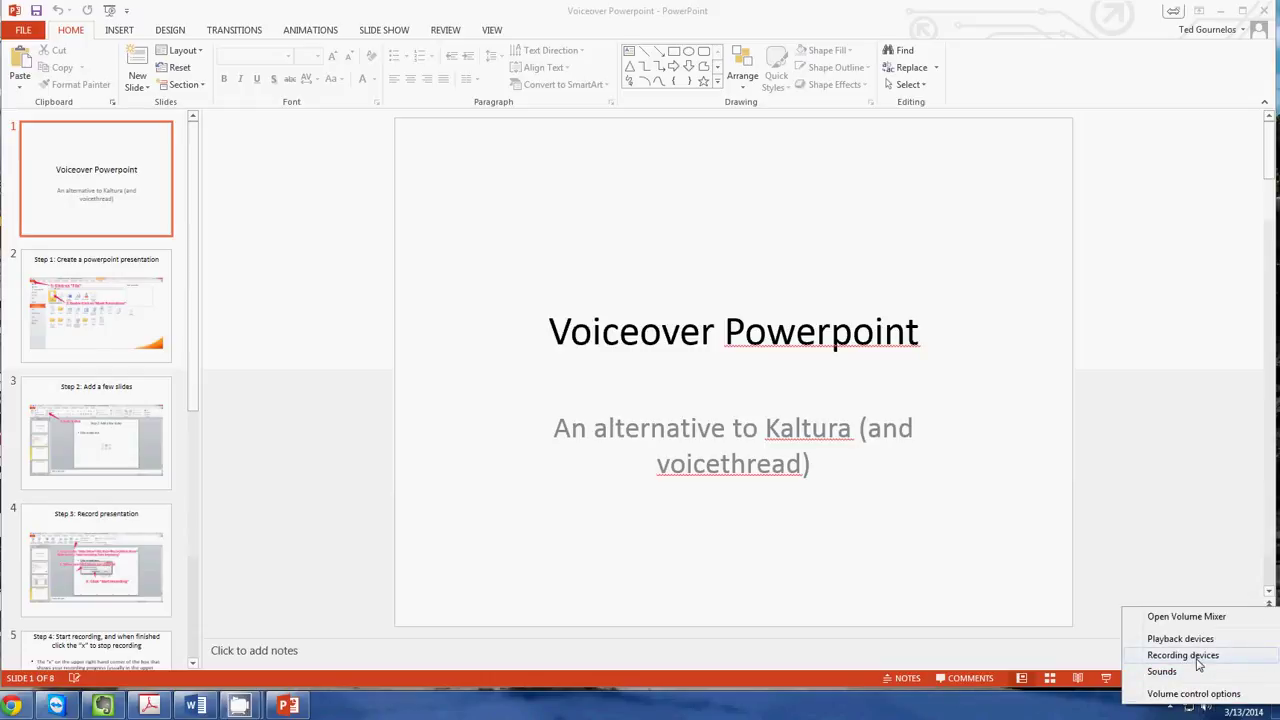
pyautogui.click(1197, 660)
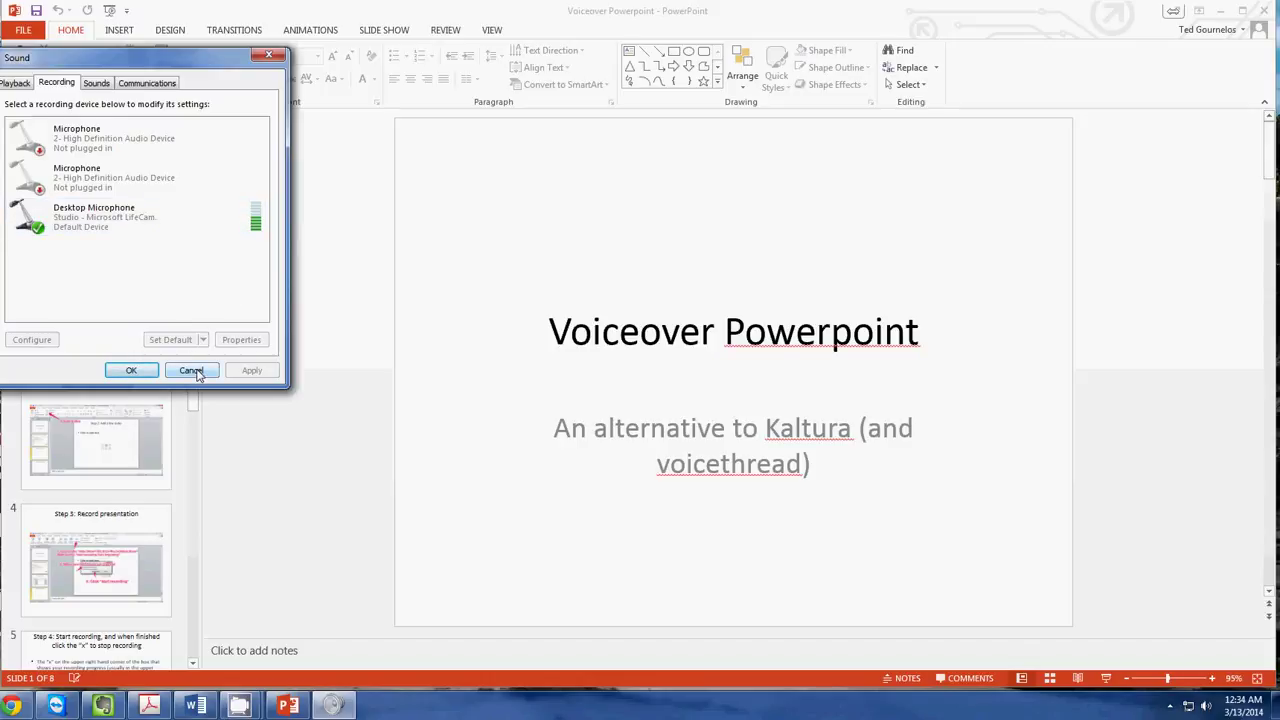
pyautogui.click(192, 371)
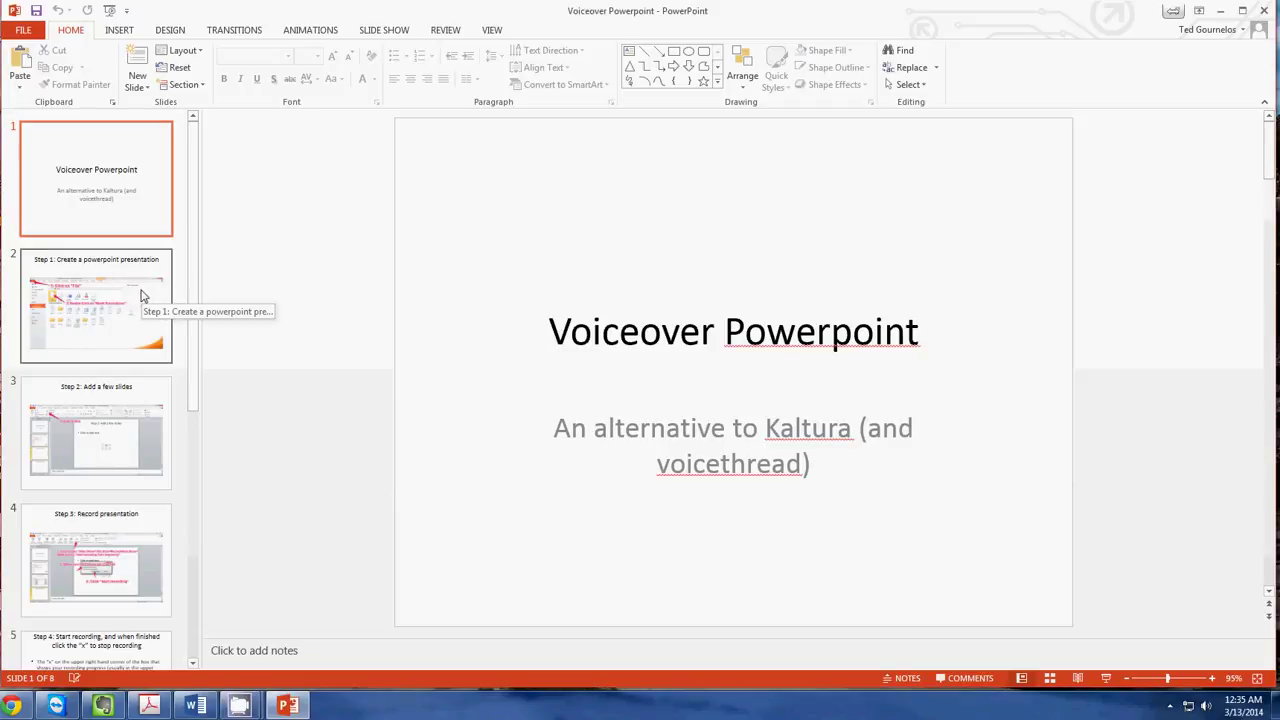
# Step: Look through the eight slides of the Voiceover Powerpoint presentation and return to the title slide
pyautogui.click(88, 286)
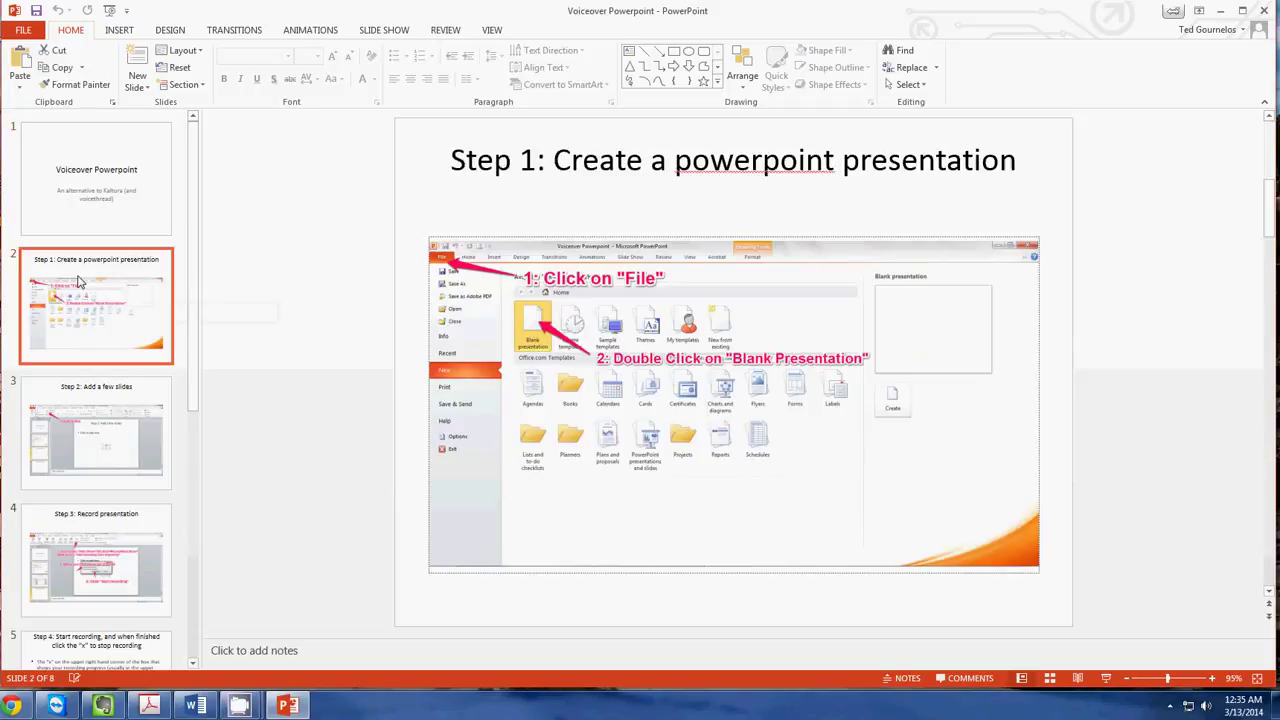
pyautogui.click(144, 420)
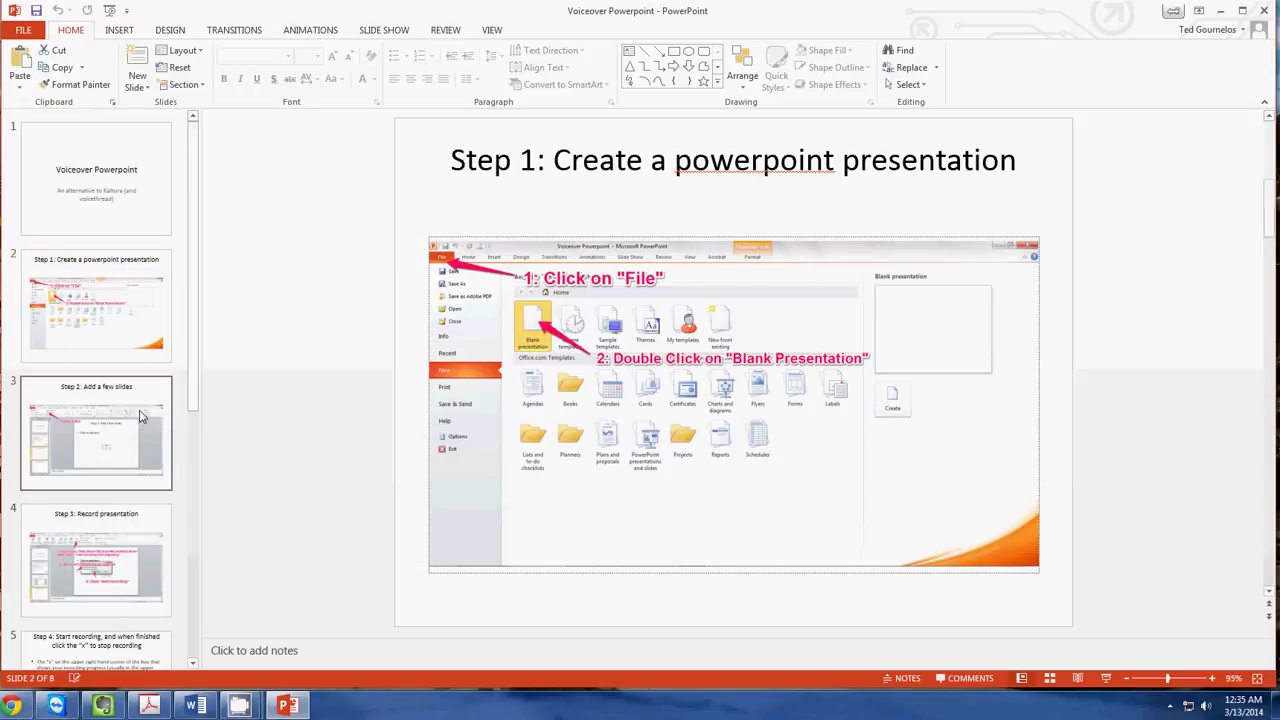
pyautogui.click(137, 565)
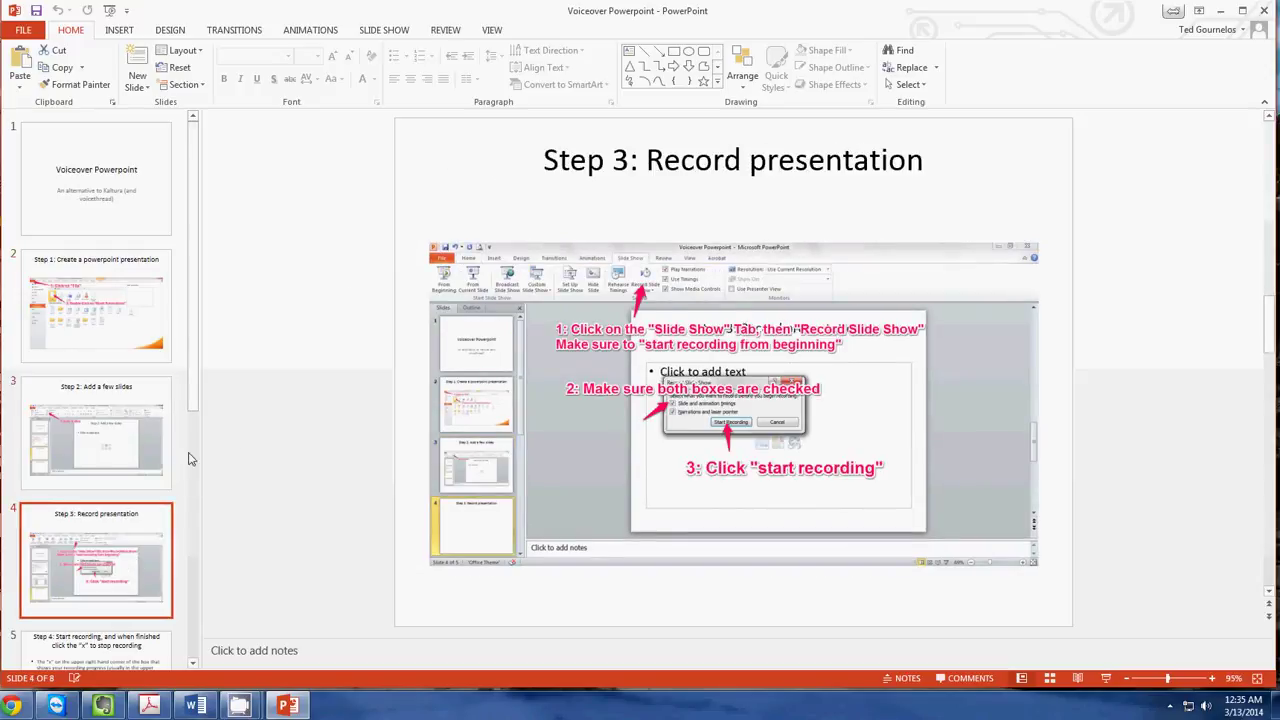
pyautogui.moveTo(193, 426); pyautogui.dragTo(198, 605)
pyautogui.scroll(-1, 198, 600)
pyautogui.click(130, 280)
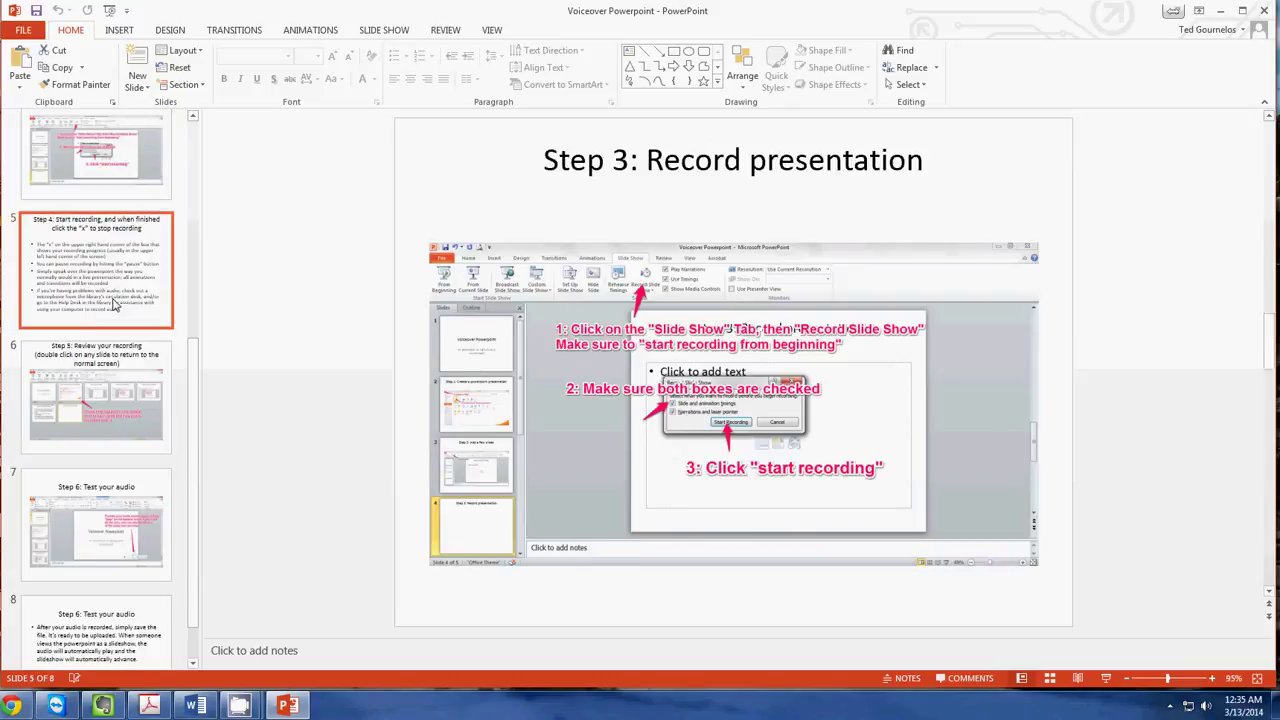
pyautogui.click(135, 402)
pyautogui.click(143, 510)
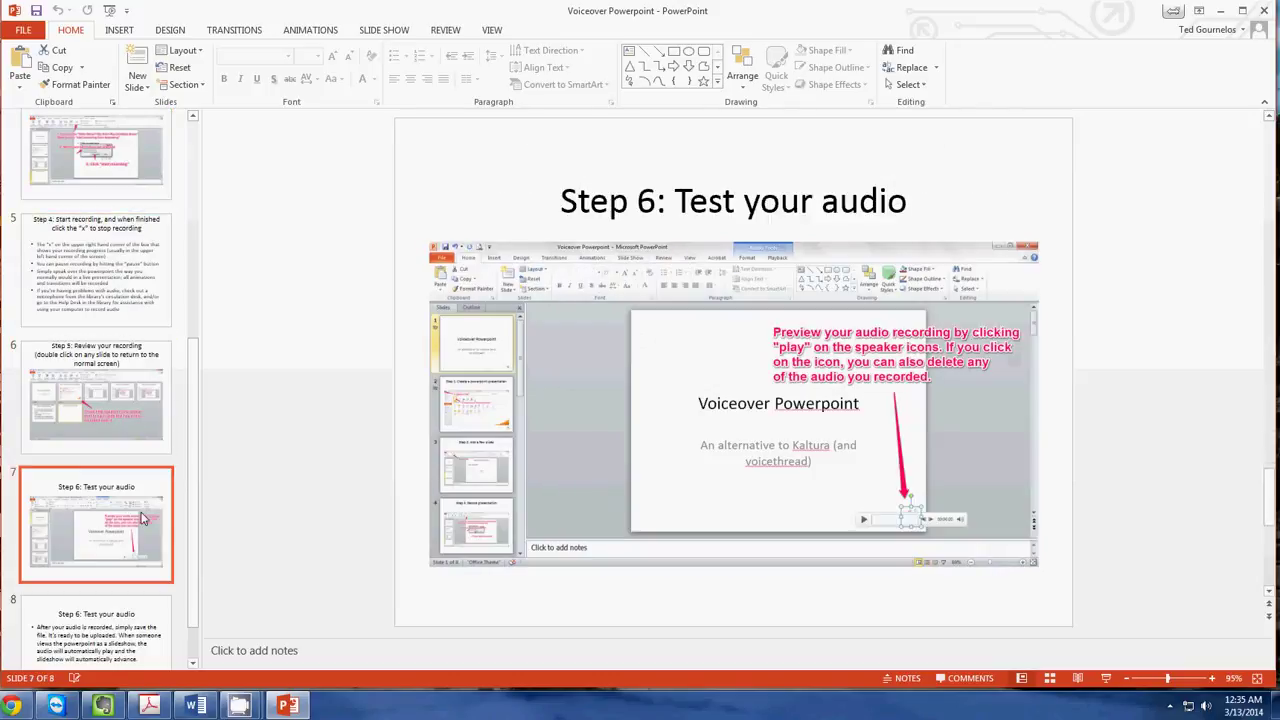
pyautogui.click(146, 598)
pyautogui.moveTo(193, 553); pyautogui.dragTo(193, 215)
pyautogui.click(124, 207)
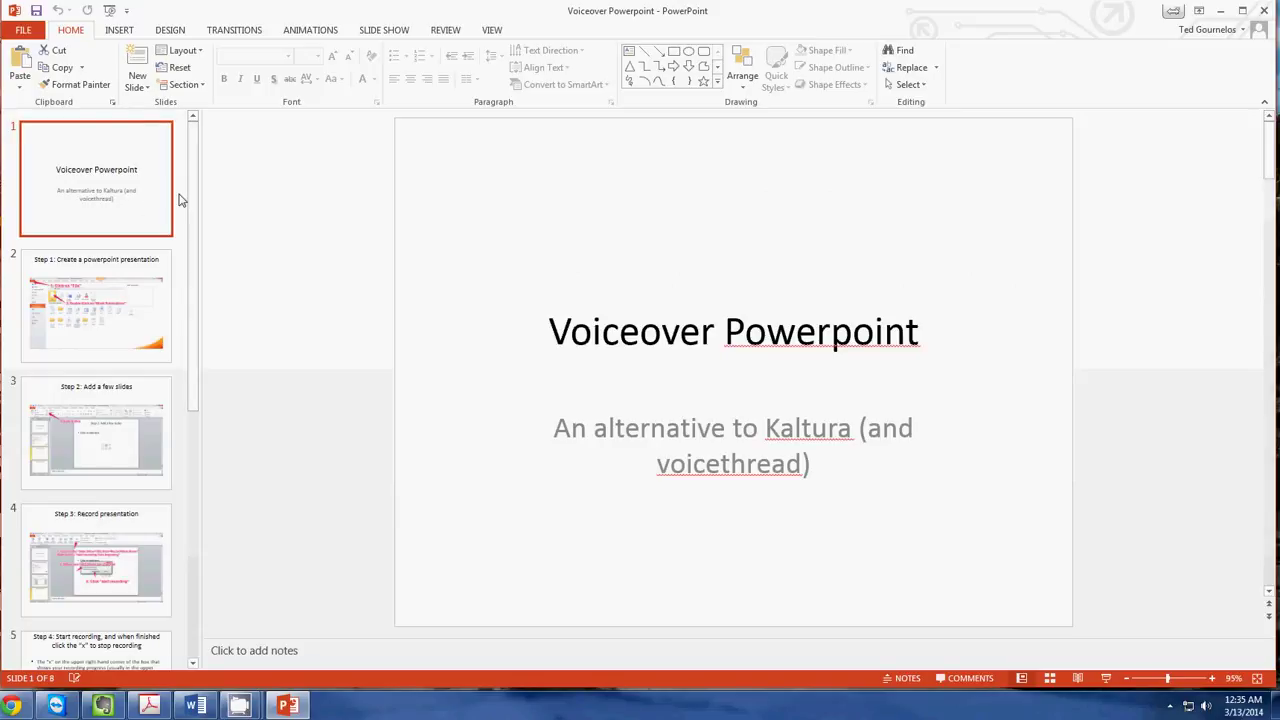
# Step: Start recording the slide show from the "Step 3: Record presentation" slide, including slide and animation timings, narrations and laser pointer
pyautogui.press('Down')
pyautogui.press('Down')
pyautogui.press('Down')
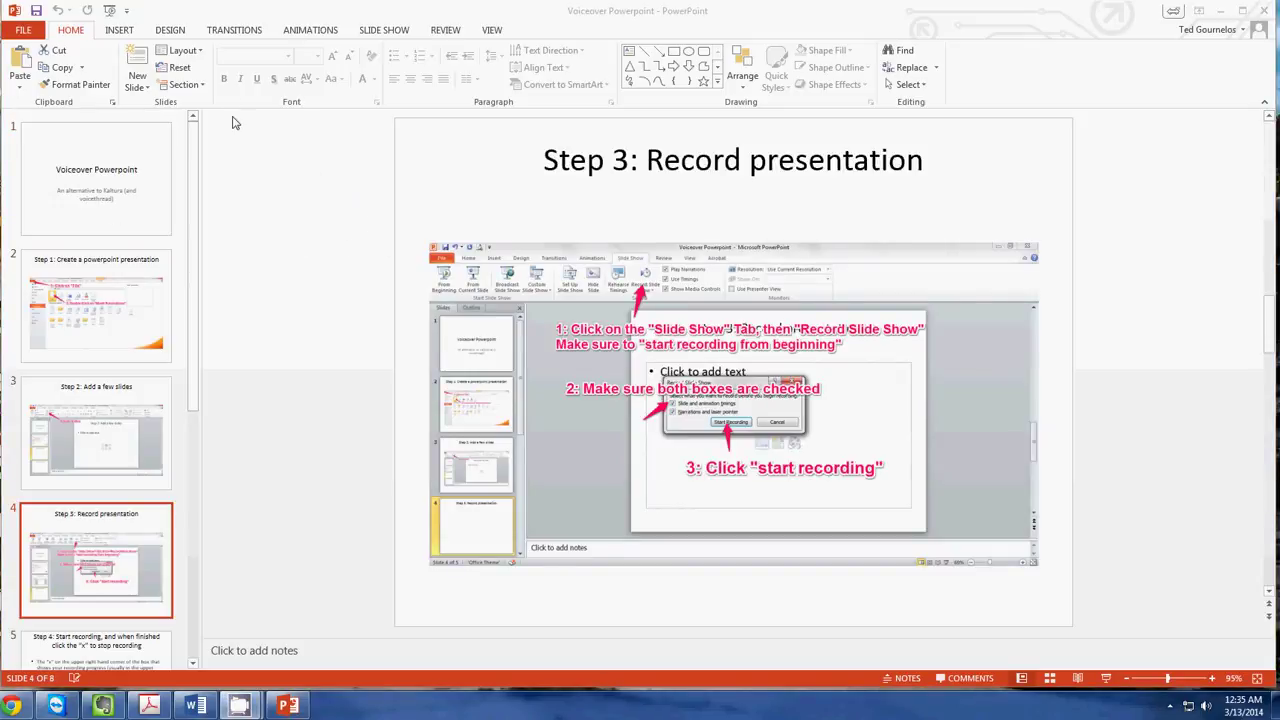
pyautogui.click(370, 32)
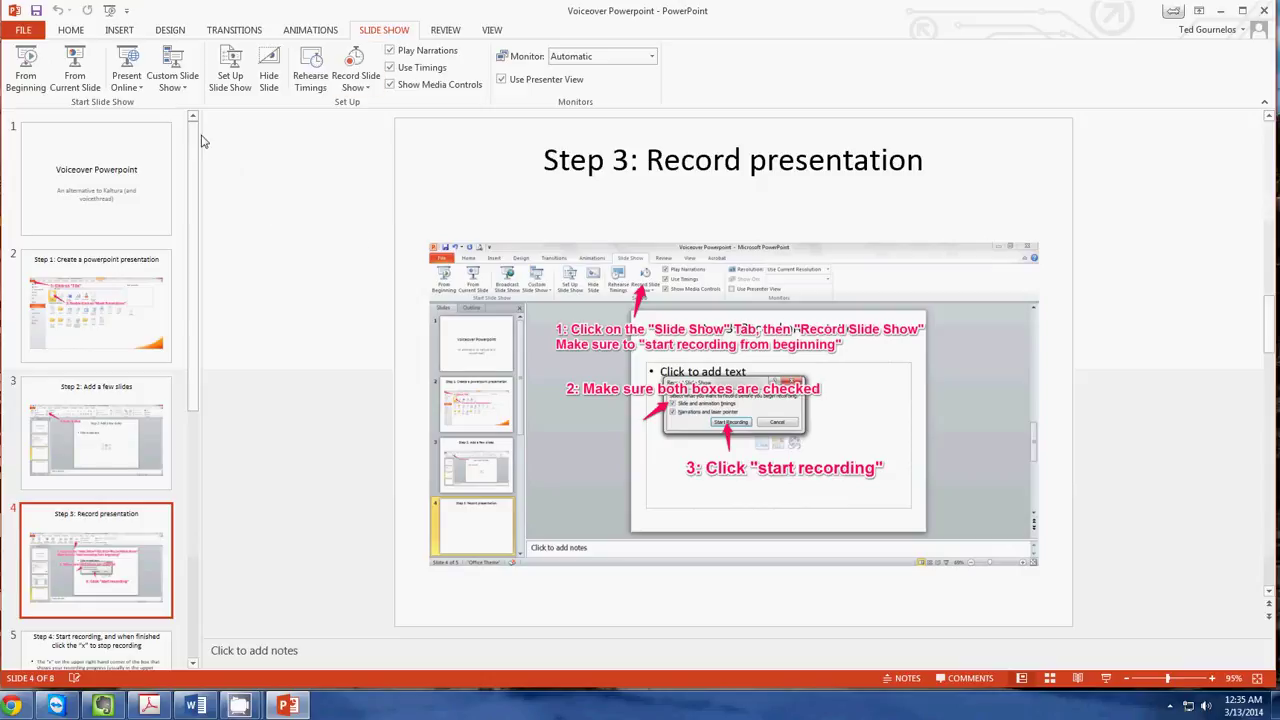
pyautogui.click(363, 90)
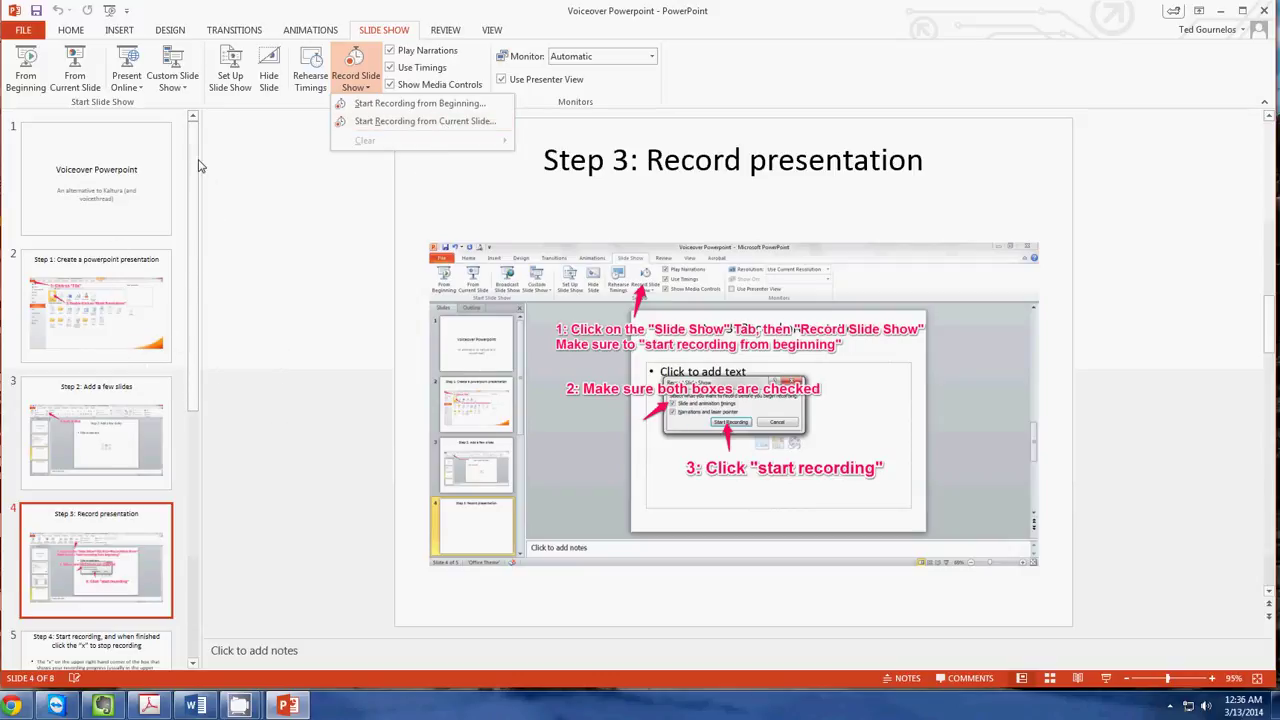
pyautogui.click(436, 122)
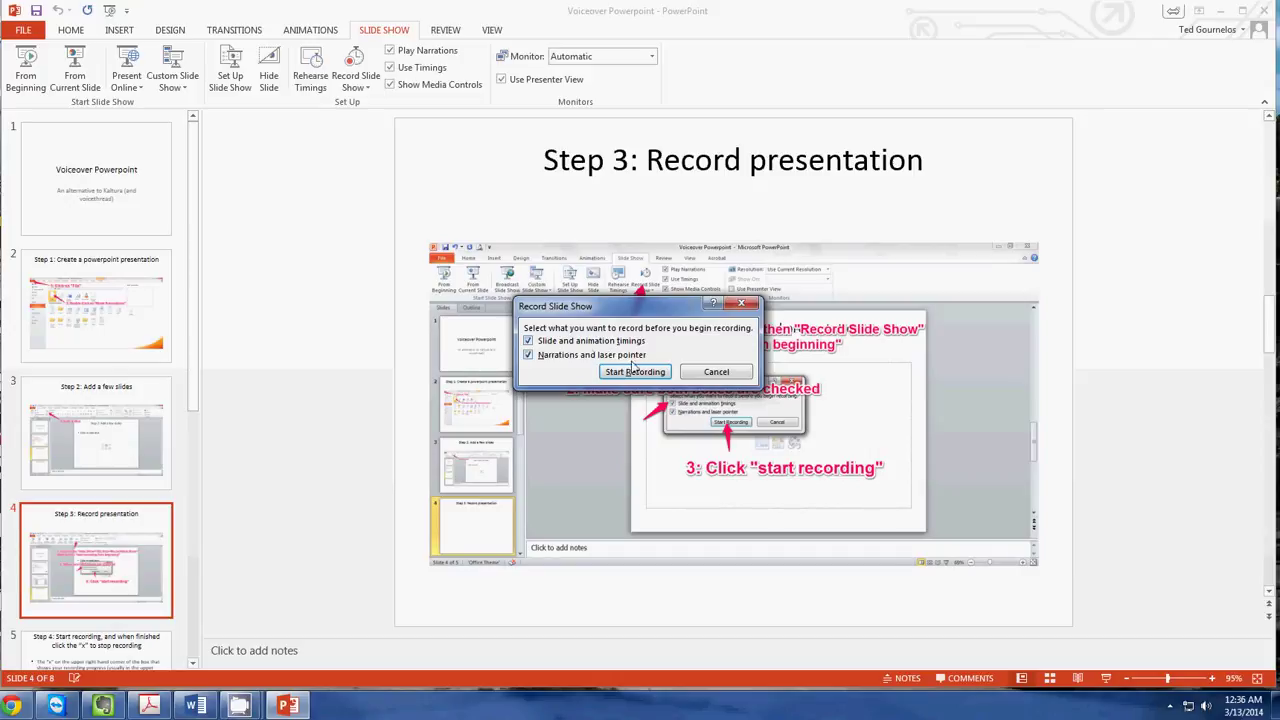
pyautogui.click(633, 372)
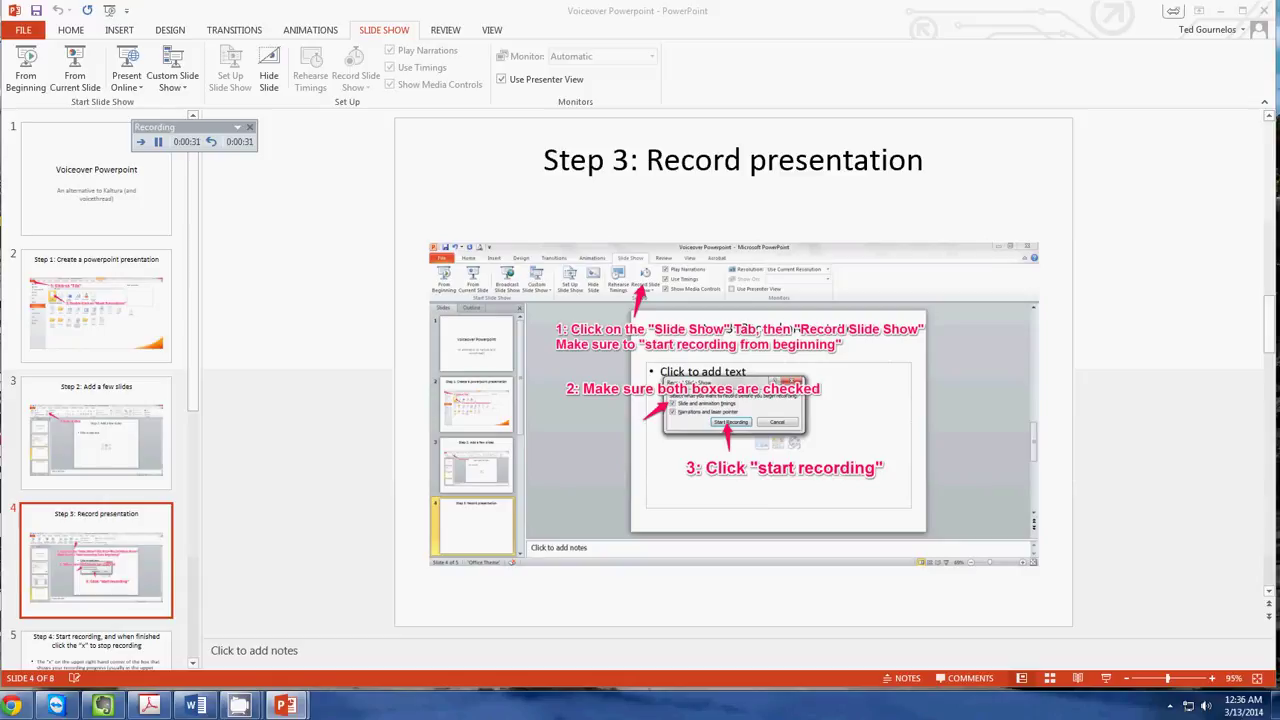
# Step: Advance the recording through the Step 4 and Step 5 slides, and stop recording there
pyautogui.press('Right')
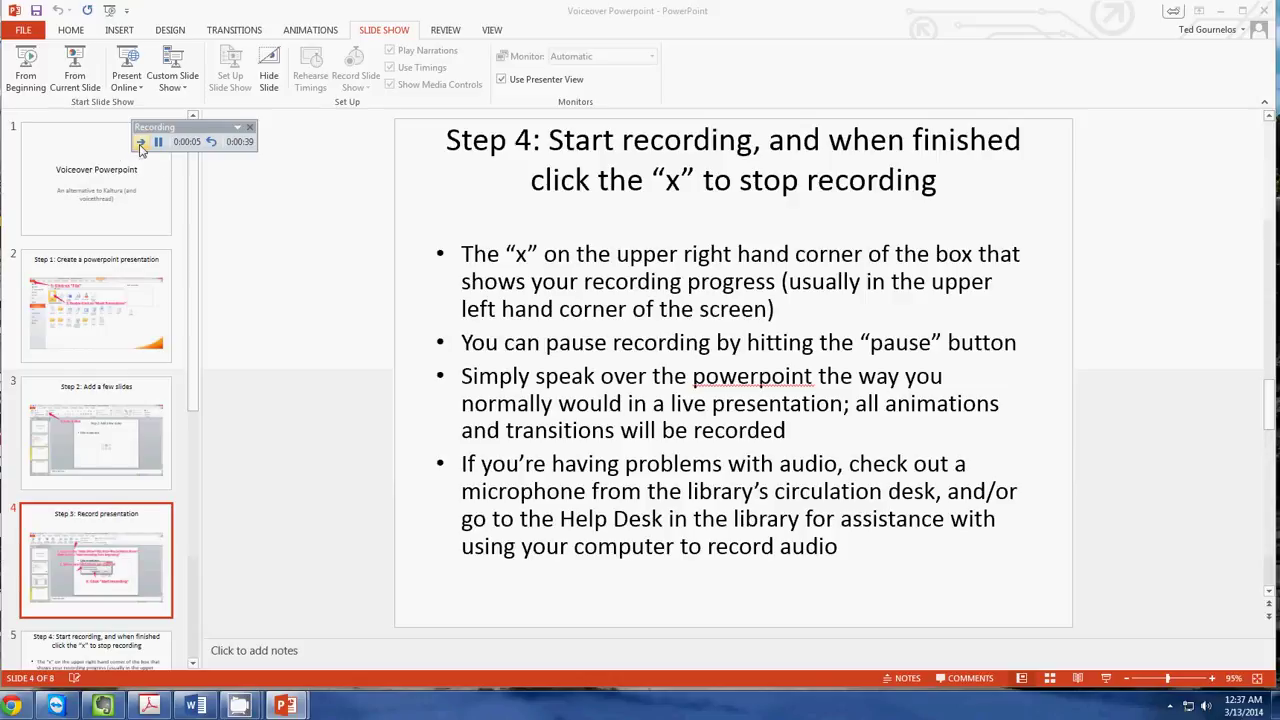
pyautogui.click(141, 146)
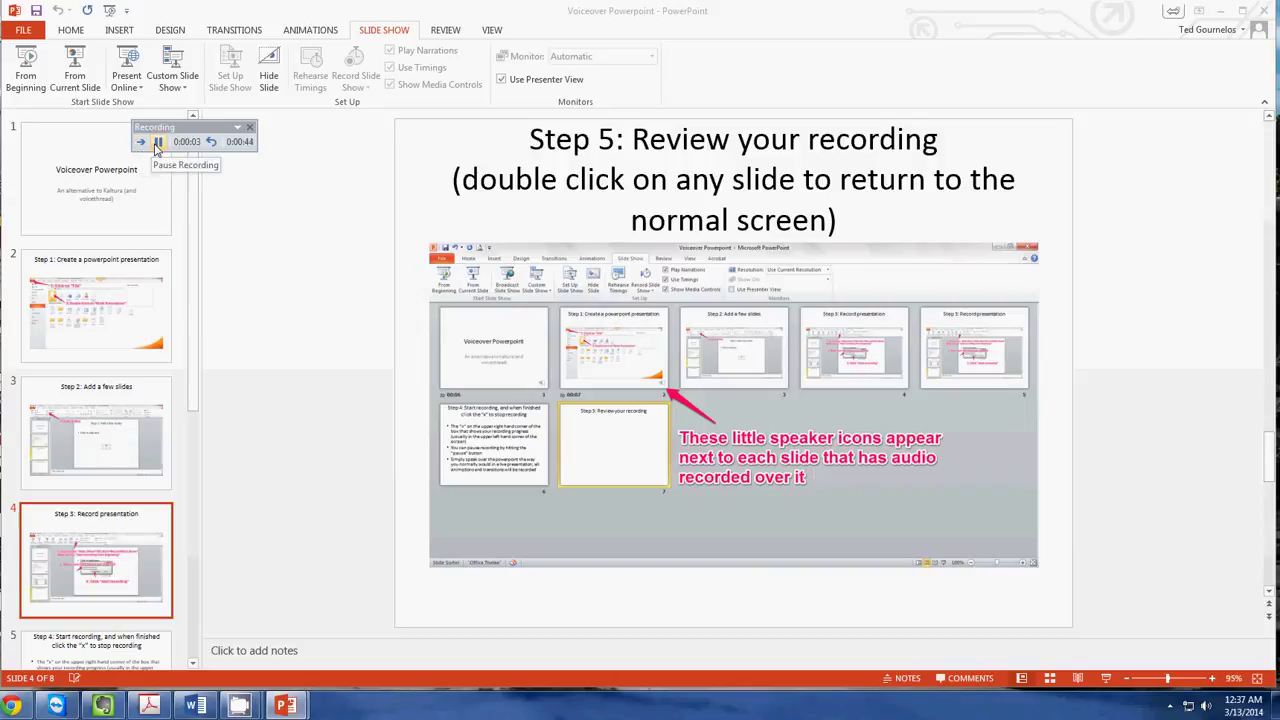
pyautogui.click(250, 130)
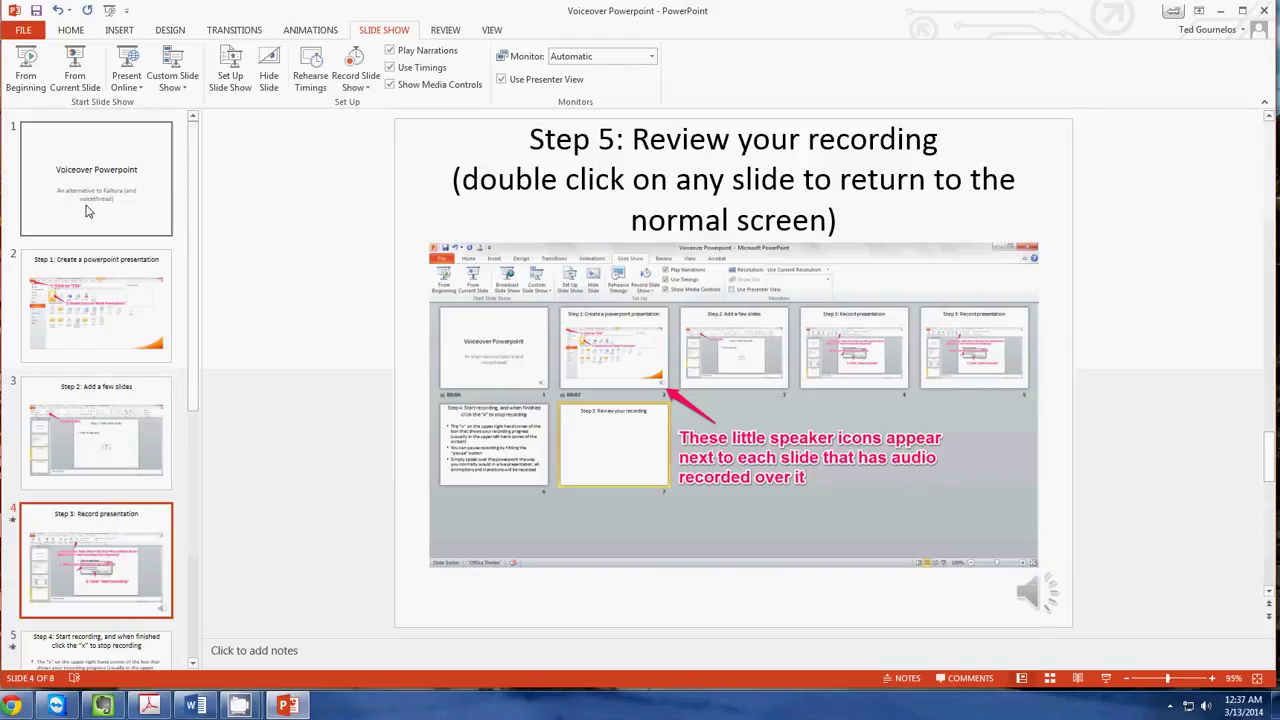
# Step: Review the slides from the title to the last one, checking which carry a recorded audio icon
pyautogui.click(94, 215)
pyautogui.click(90, 295)
pyautogui.click(113, 418)
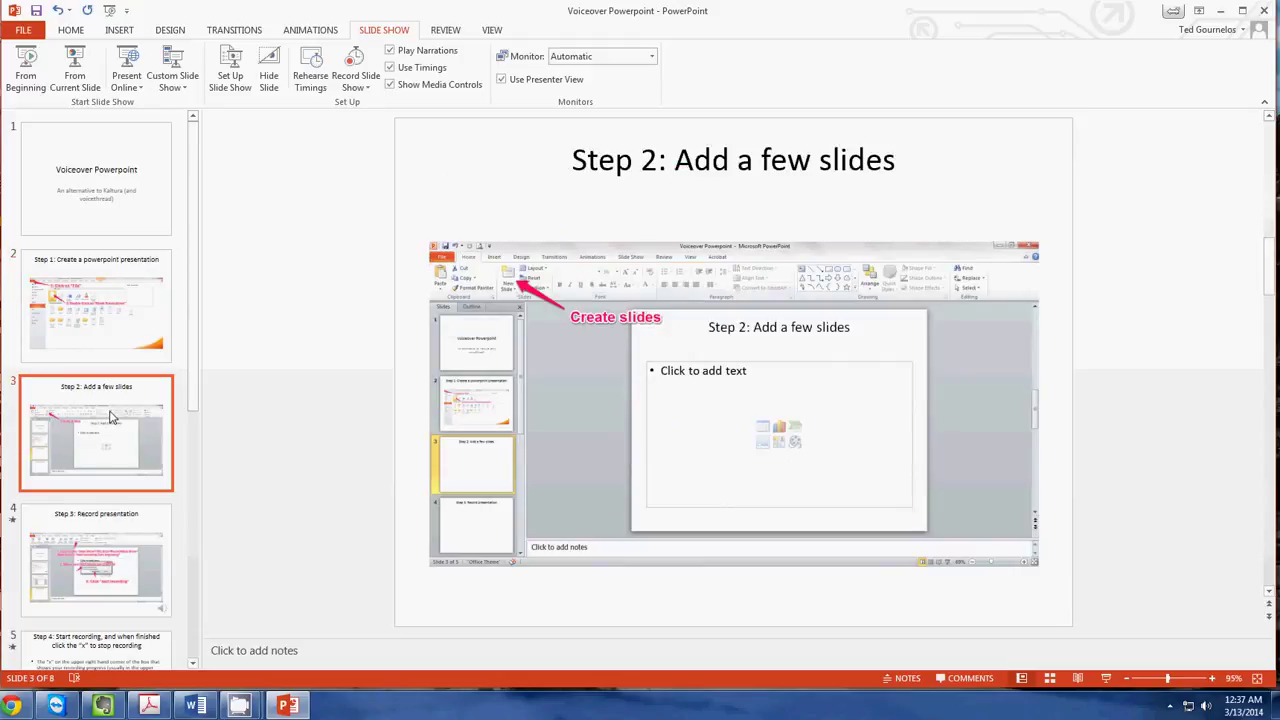
pyautogui.click(62, 585)
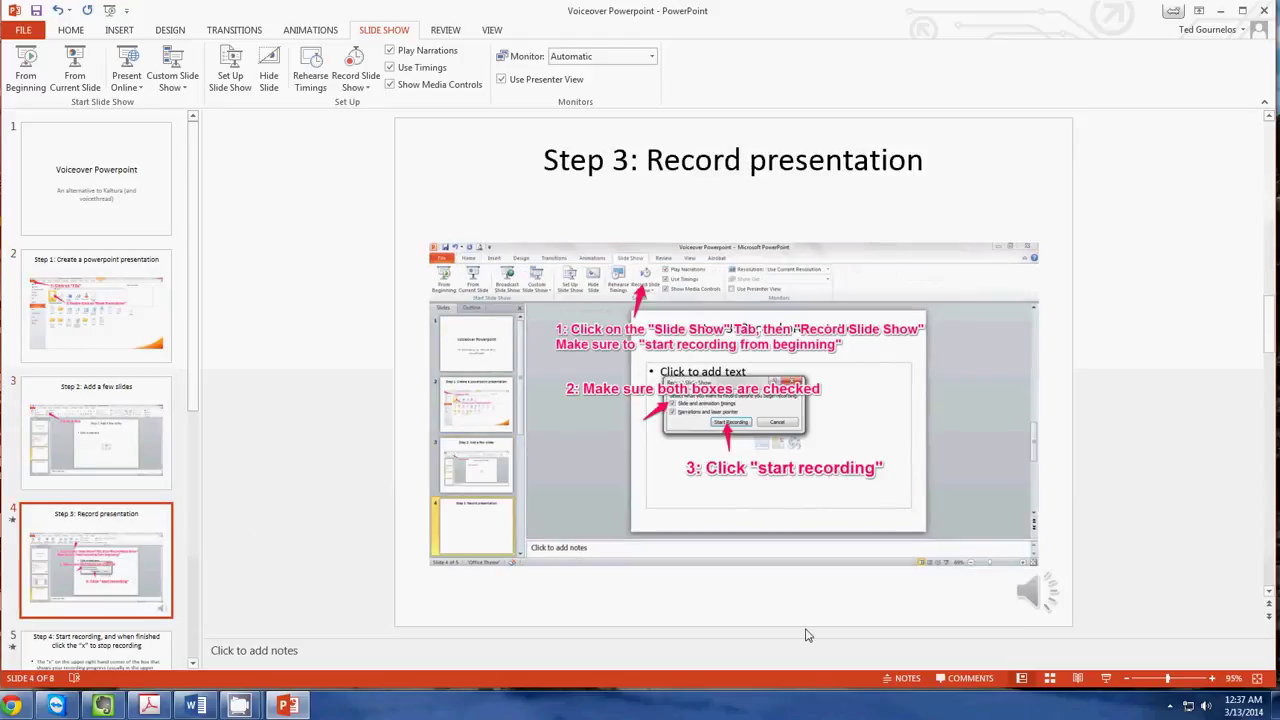
pyautogui.moveTo(1037, 587)
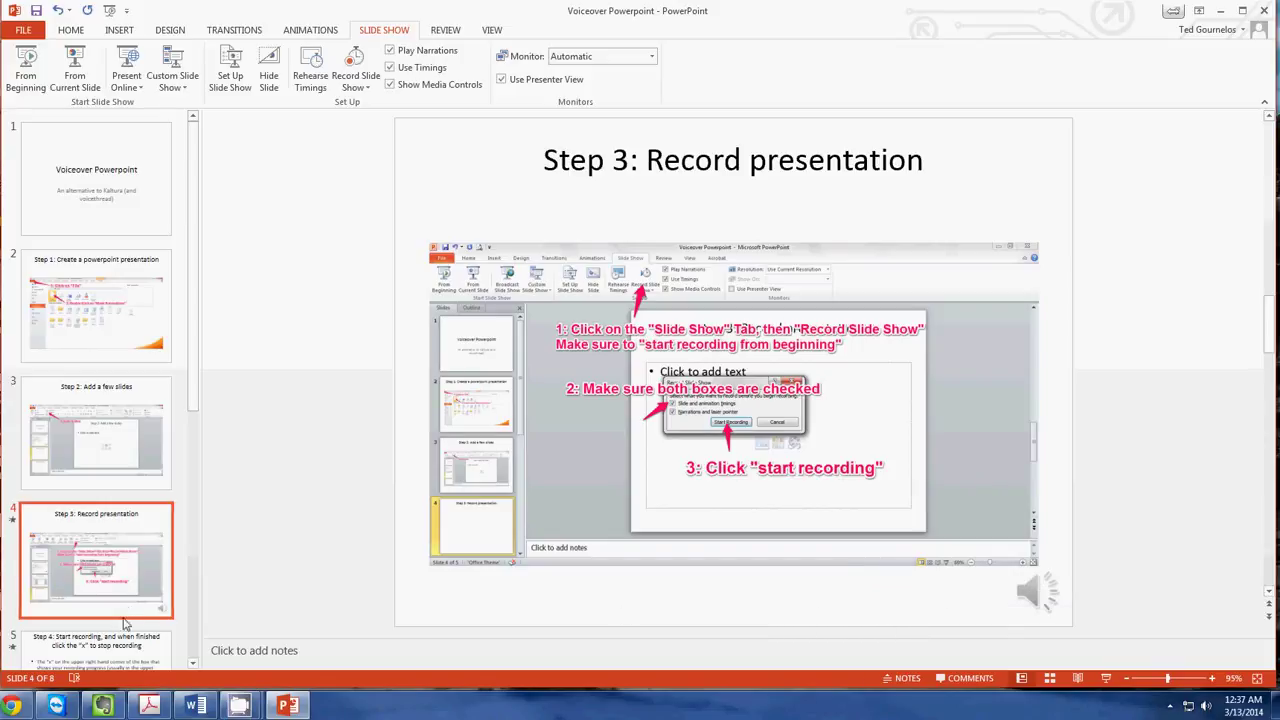
pyautogui.moveTo(190, 358); pyautogui.dragTo(202, 510)
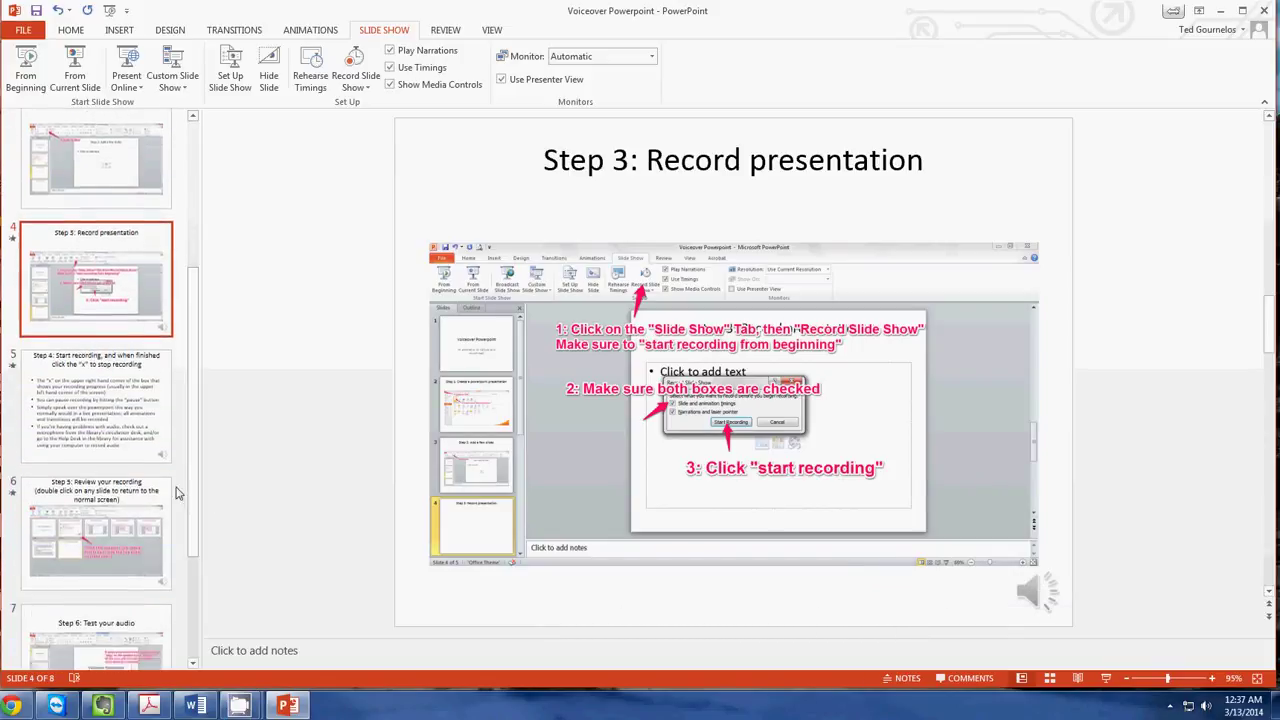
pyautogui.click(96, 405)
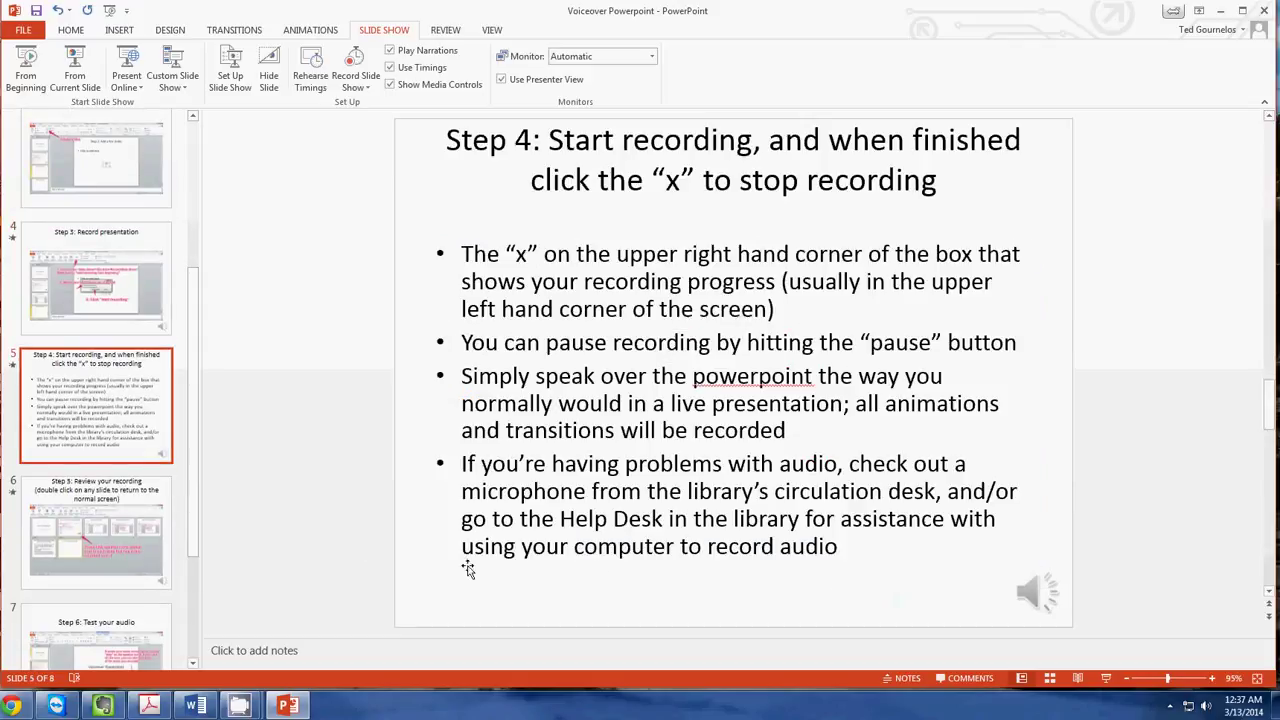
pyautogui.click(175, 550)
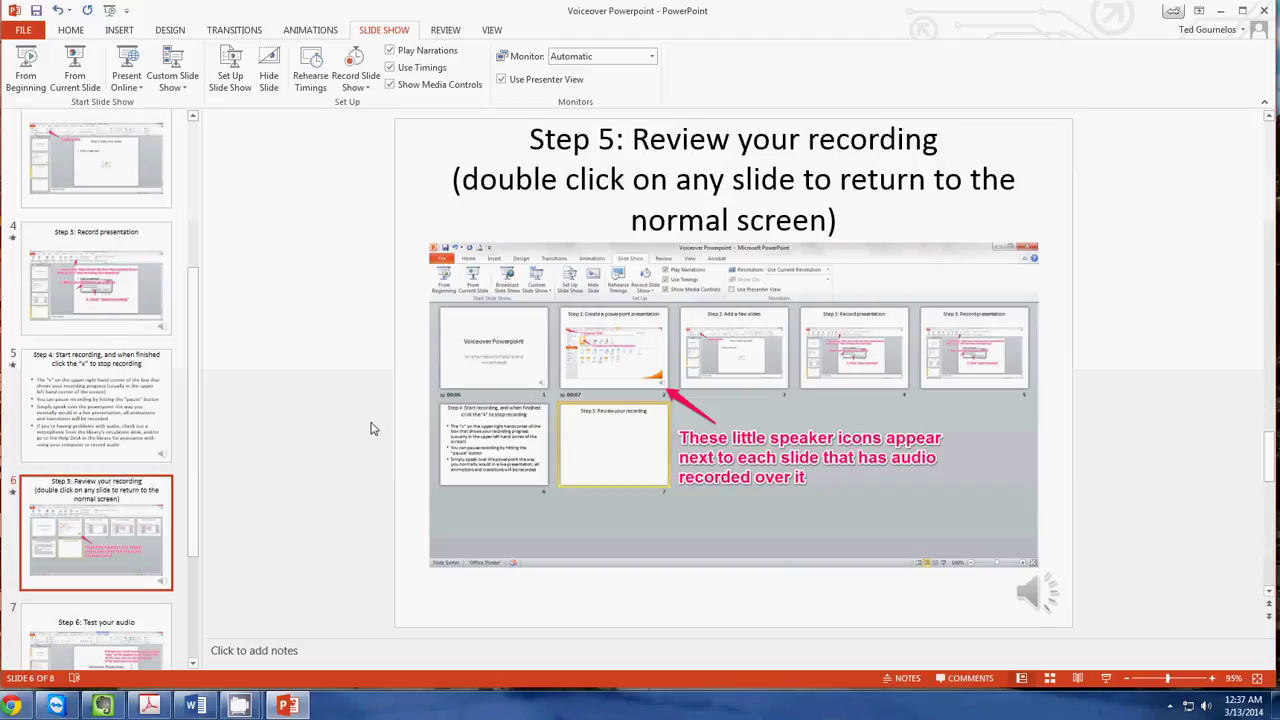
pyautogui.click(157, 418)
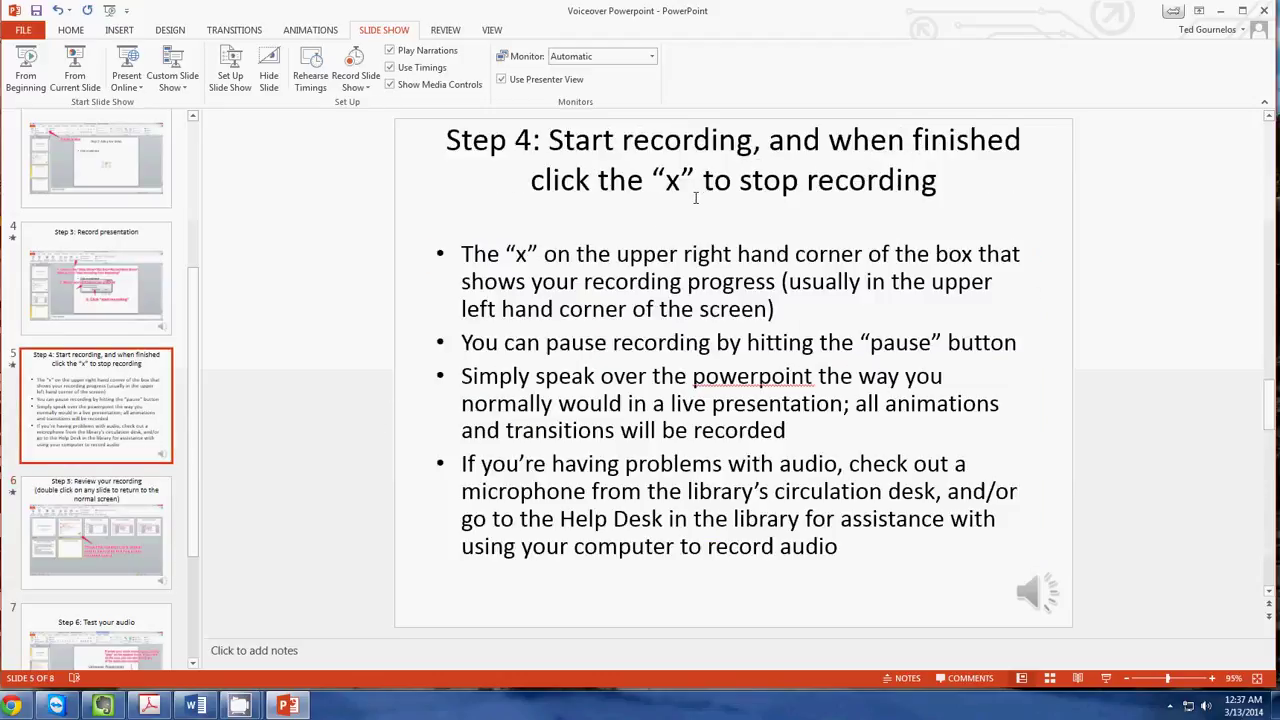
pyautogui.click(113, 527)
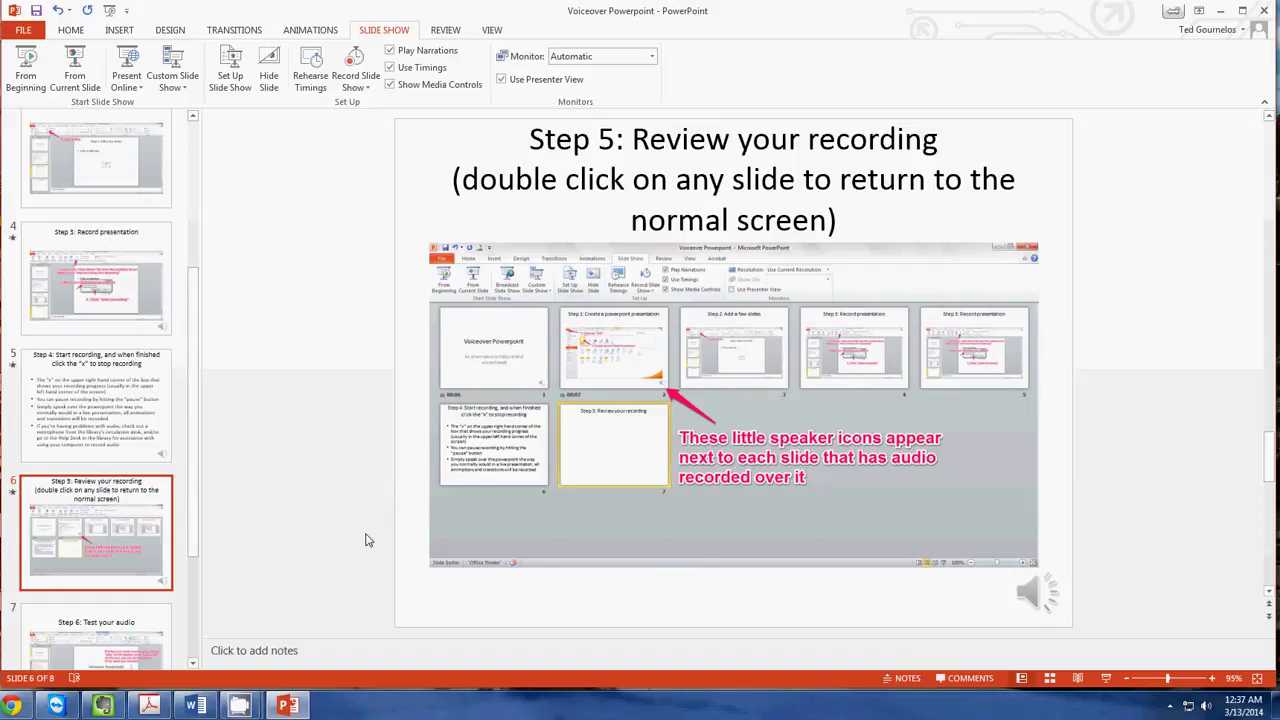
pyautogui.scroll(-3, 193, 522)
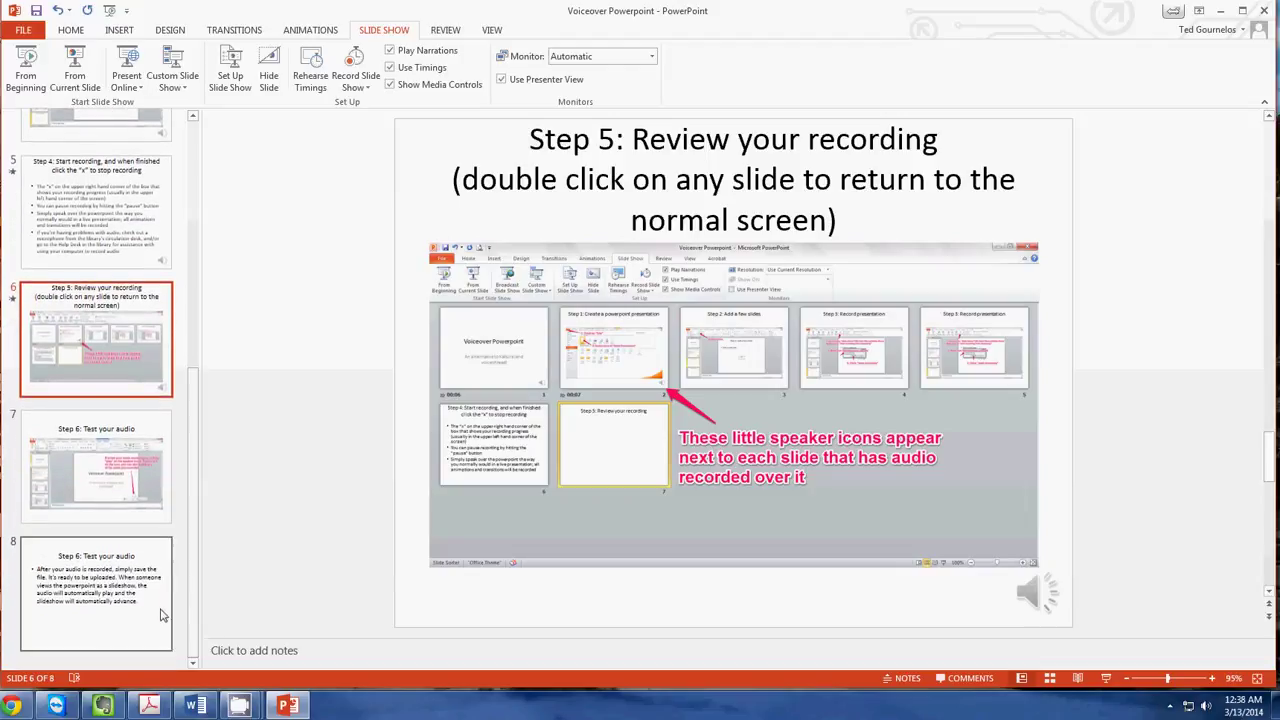
pyautogui.click(127, 568)
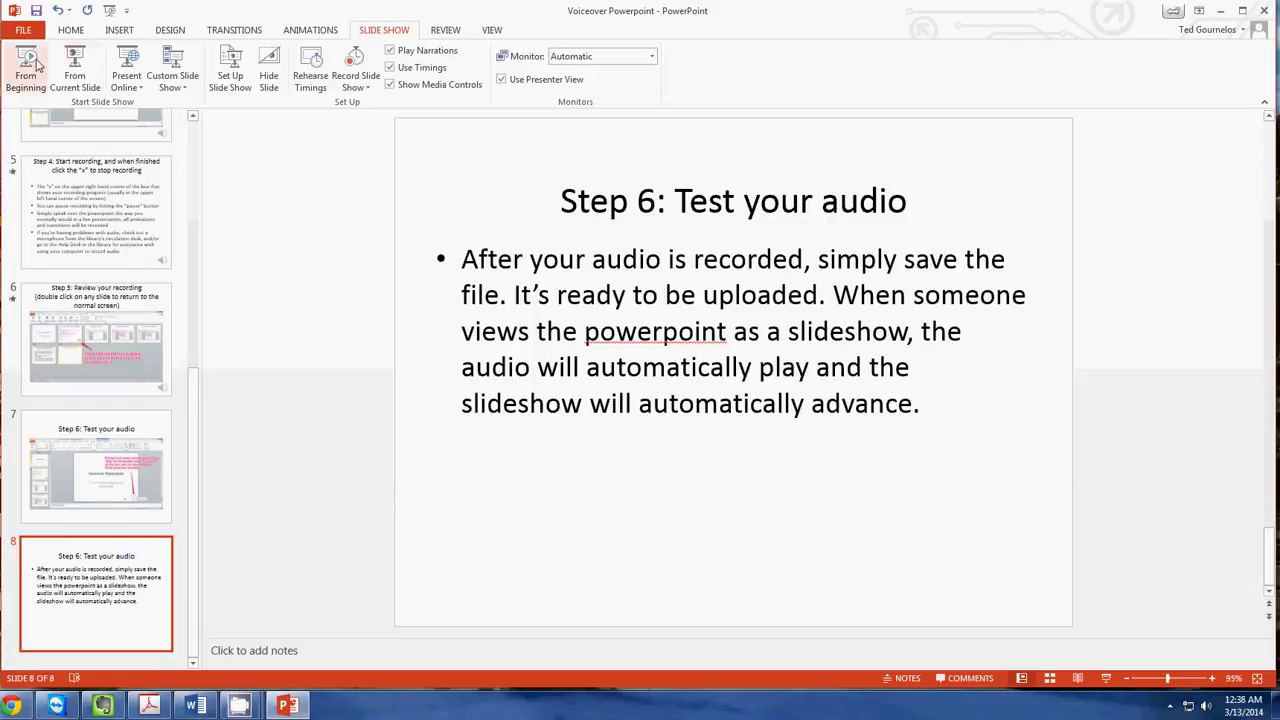
# Step: Save the presentation with its recorded narration under its existing file name
pyautogui.click(23, 29)
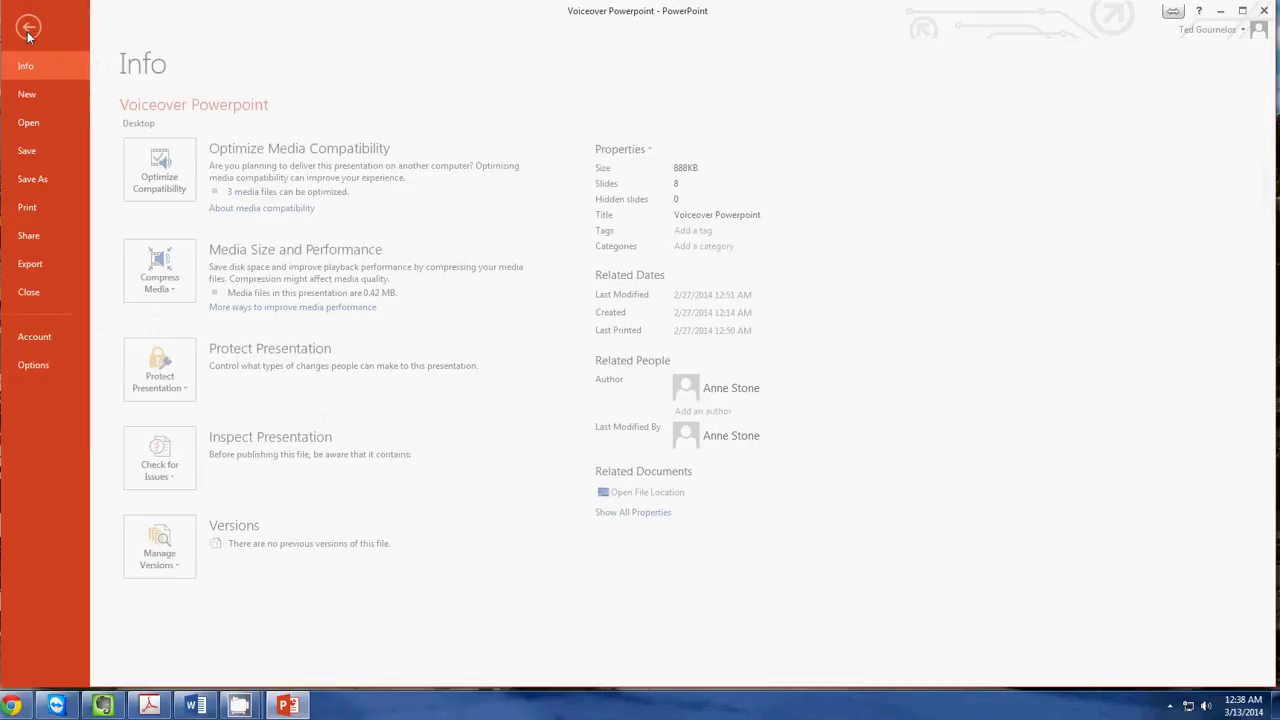
pyautogui.click(46, 154)
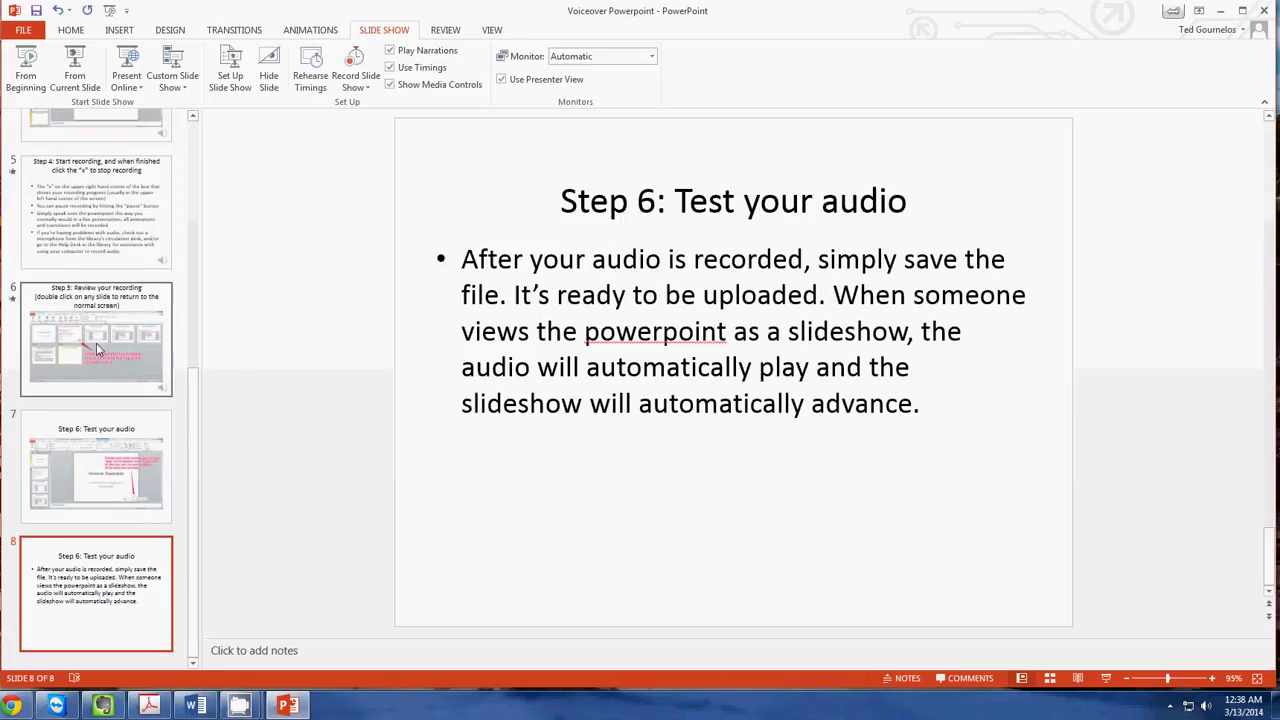
# Step: Export the presentation with recorded timings and narrations as an MPEG-4 video named Voiceover Powerpoint on the Desktop
pyautogui.moveTo(197, 411); pyautogui.dragTo(180, 157)
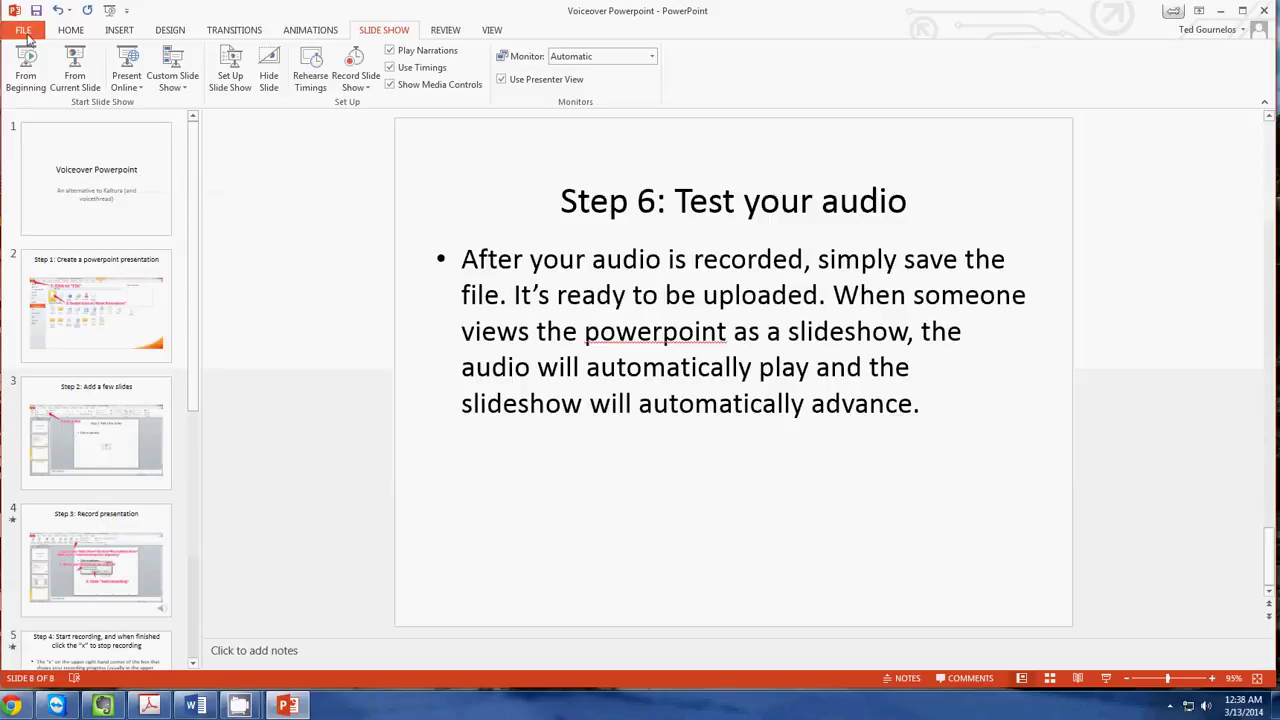
pyautogui.click(24, 31)
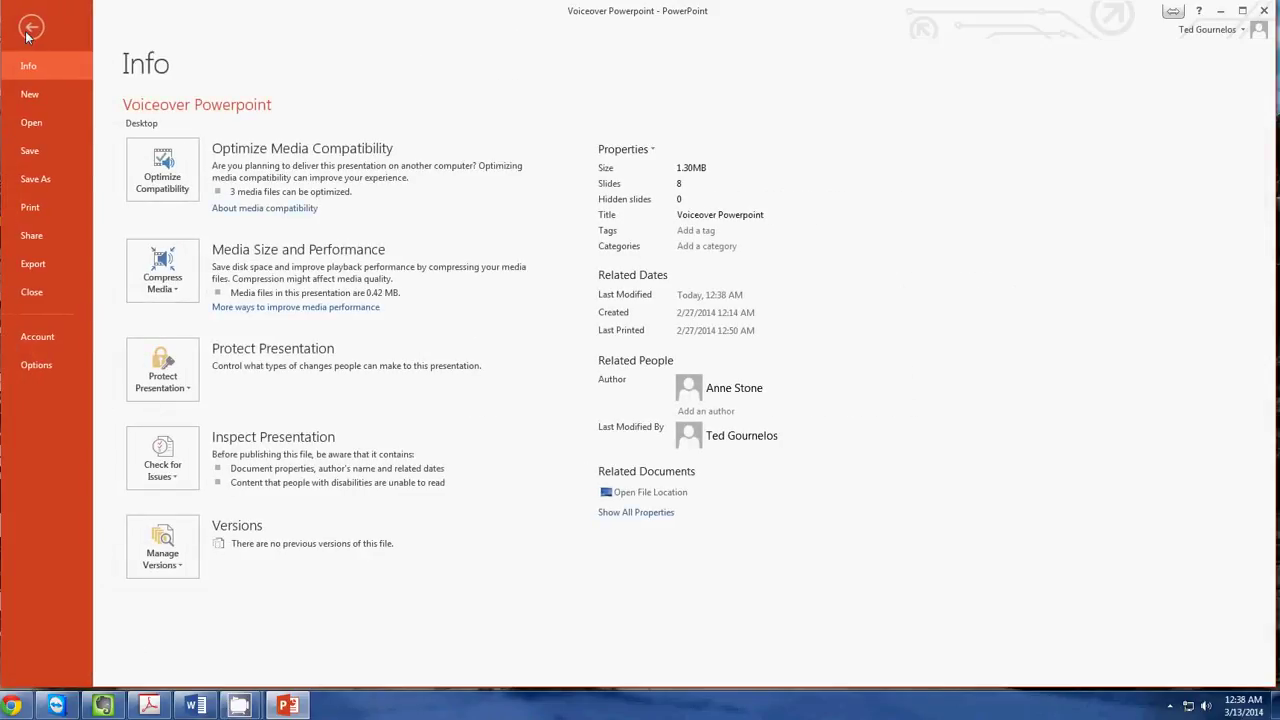
pyautogui.click(48, 267)
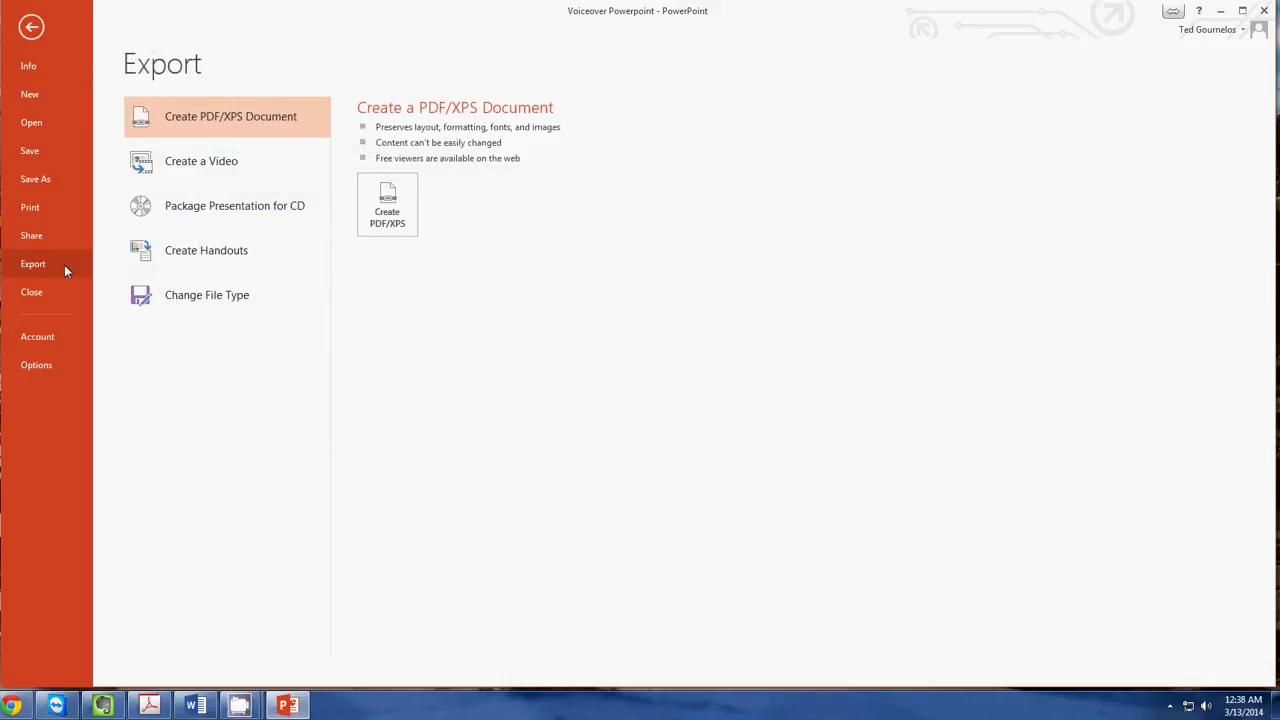
pyautogui.click(200, 168)
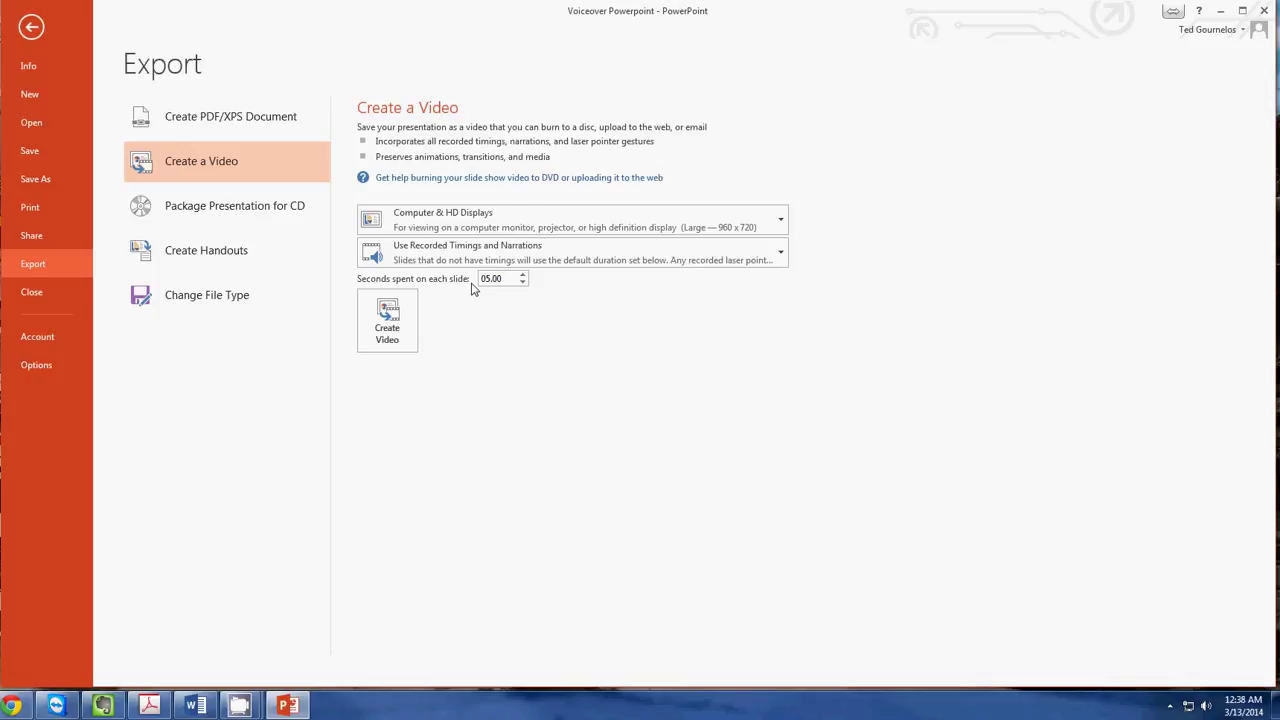
pyautogui.click(405, 318)
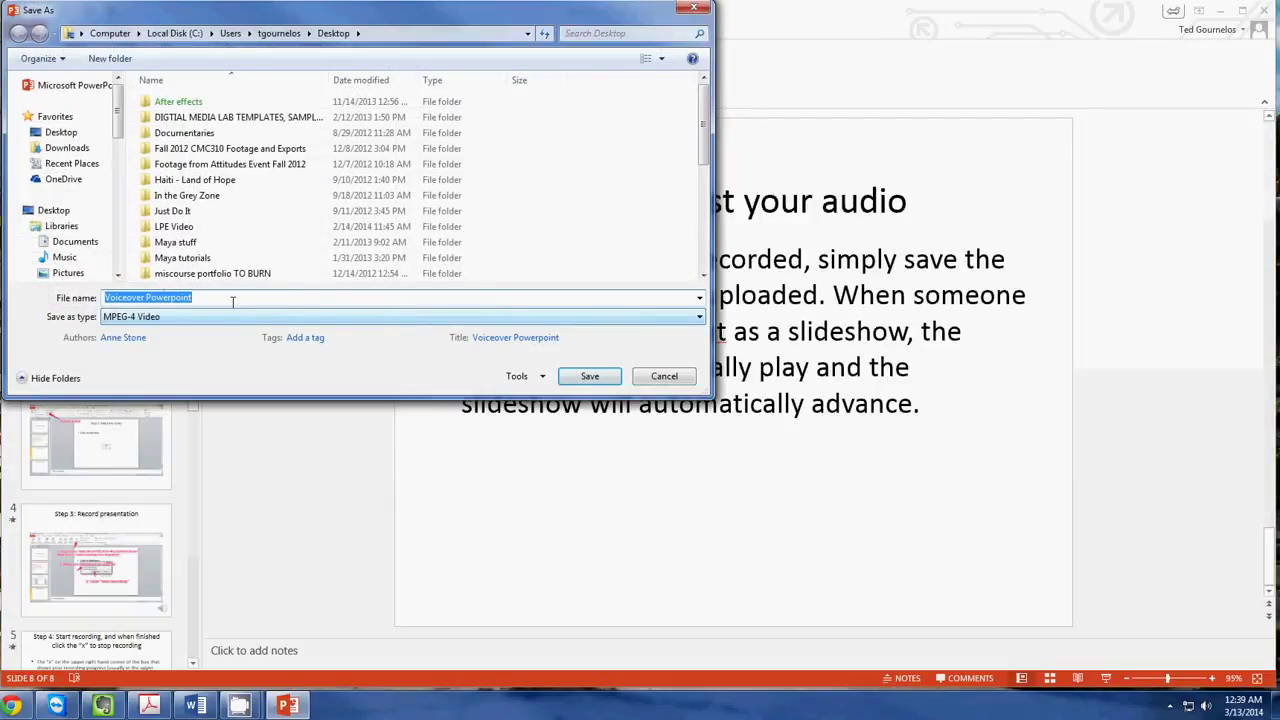
pyautogui.click(152, 318)
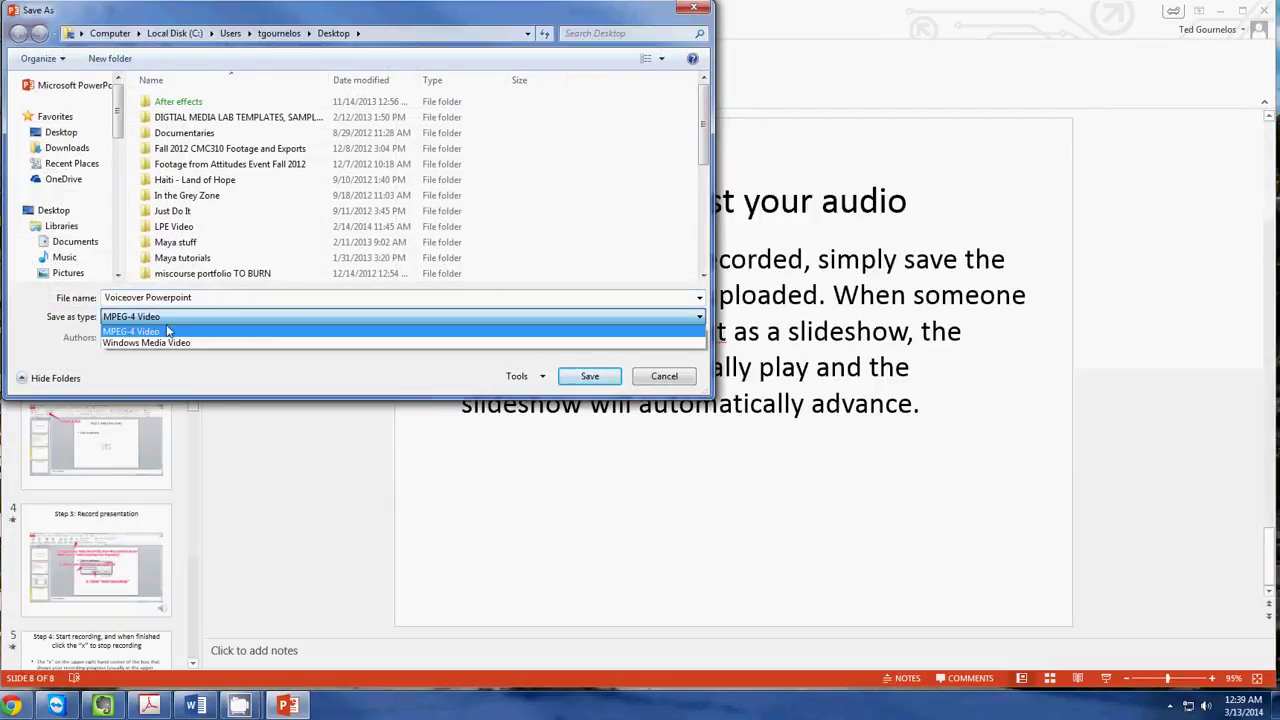
pyautogui.click(164, 318)
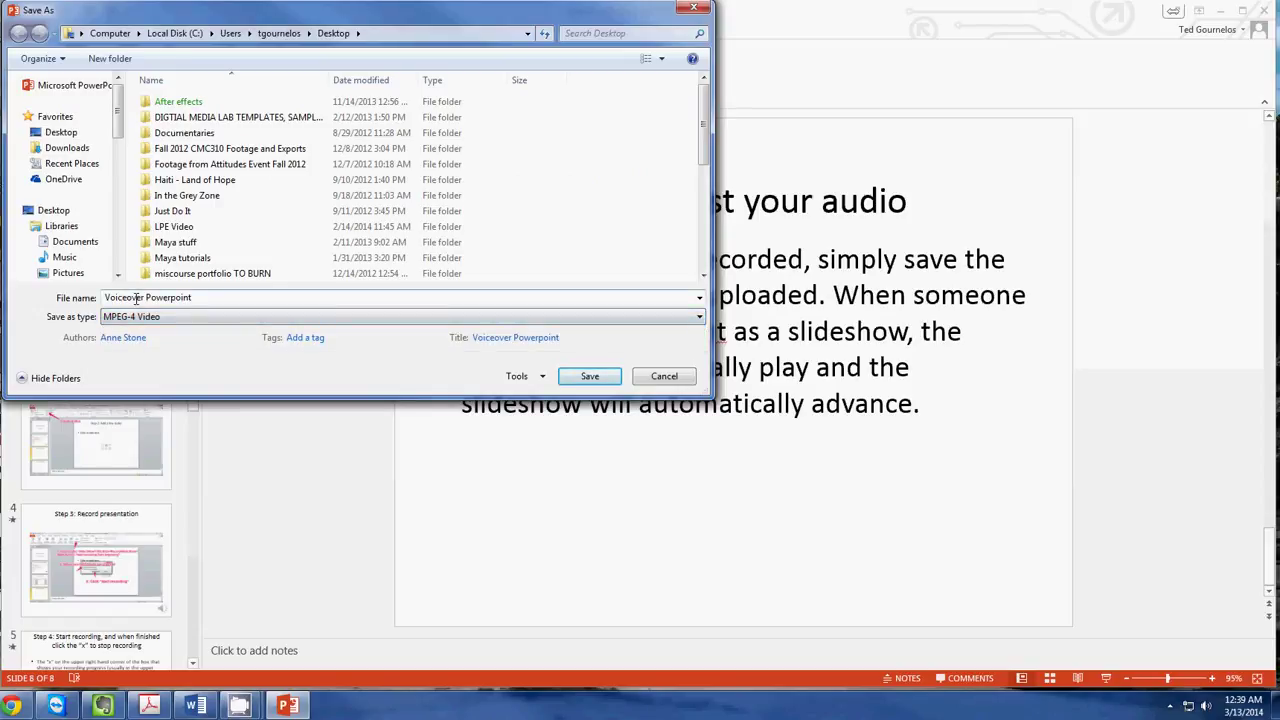
pyautogui.click(590, 377)
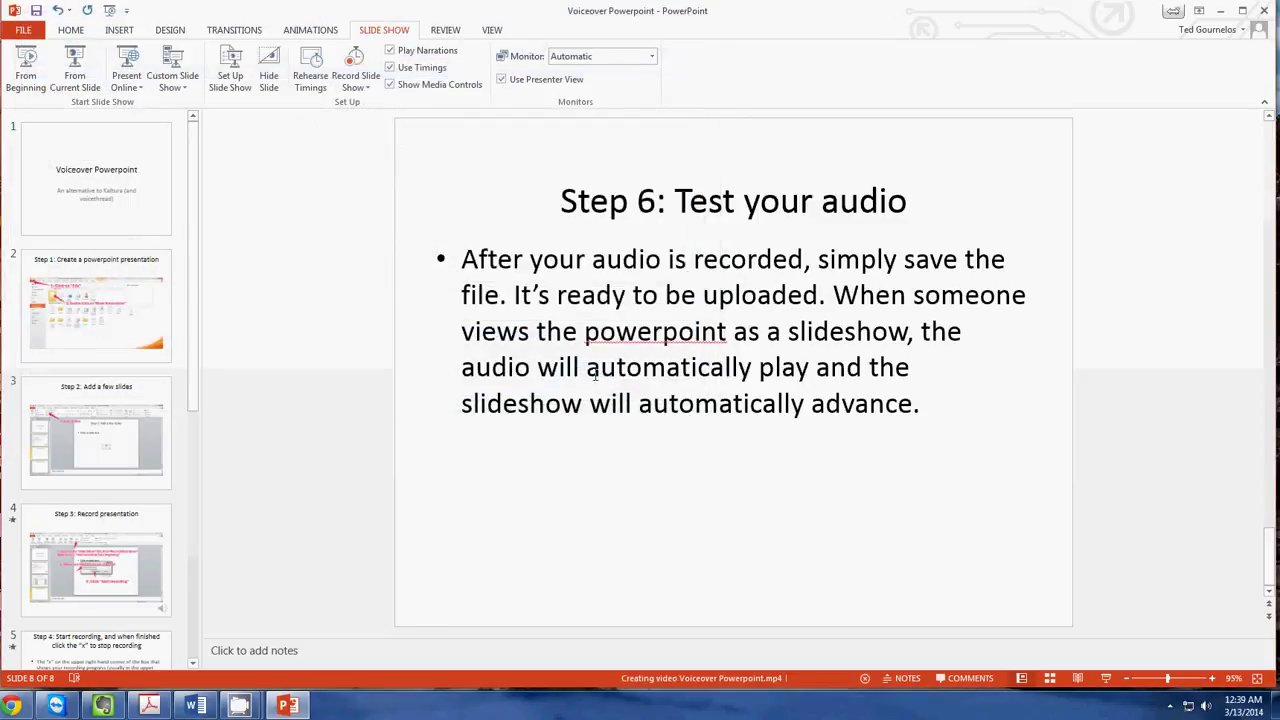